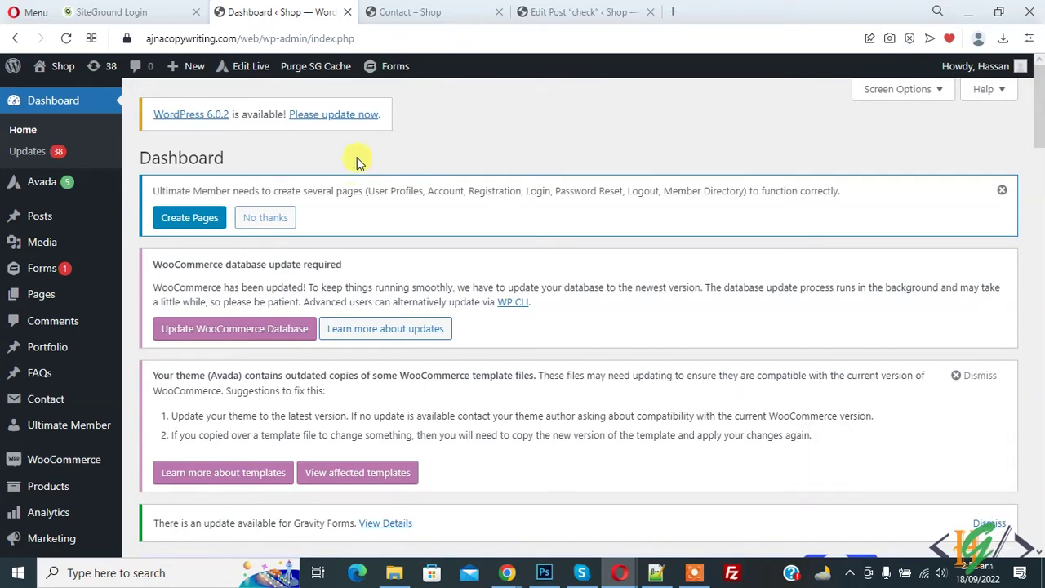
Step: Search the plugin directory for 'wpcode', then install and activate WPCode
scroll(352, 167, "down", 3)
mouse_move(49, 397)
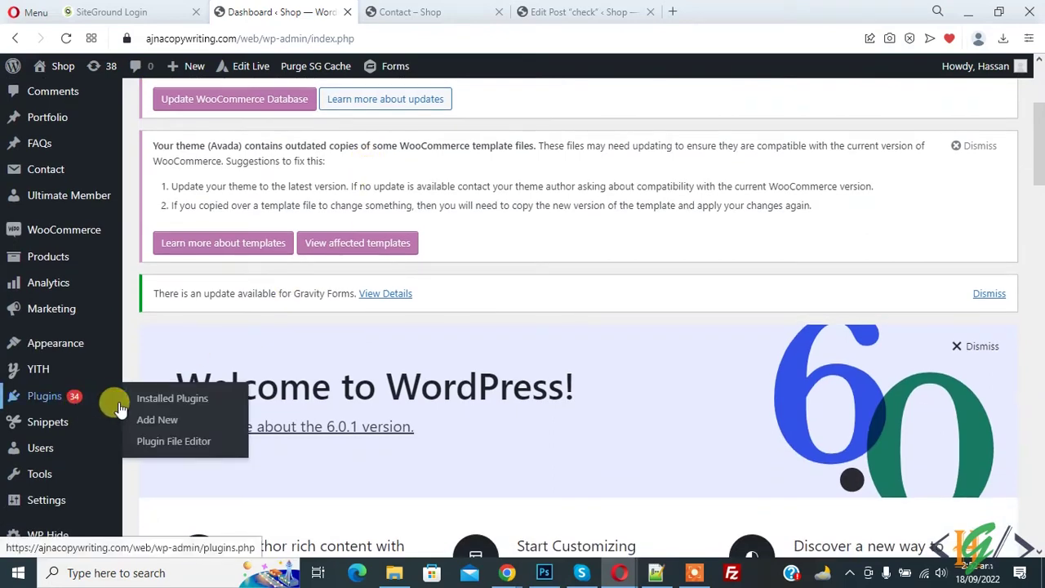
left_click(155, 423)
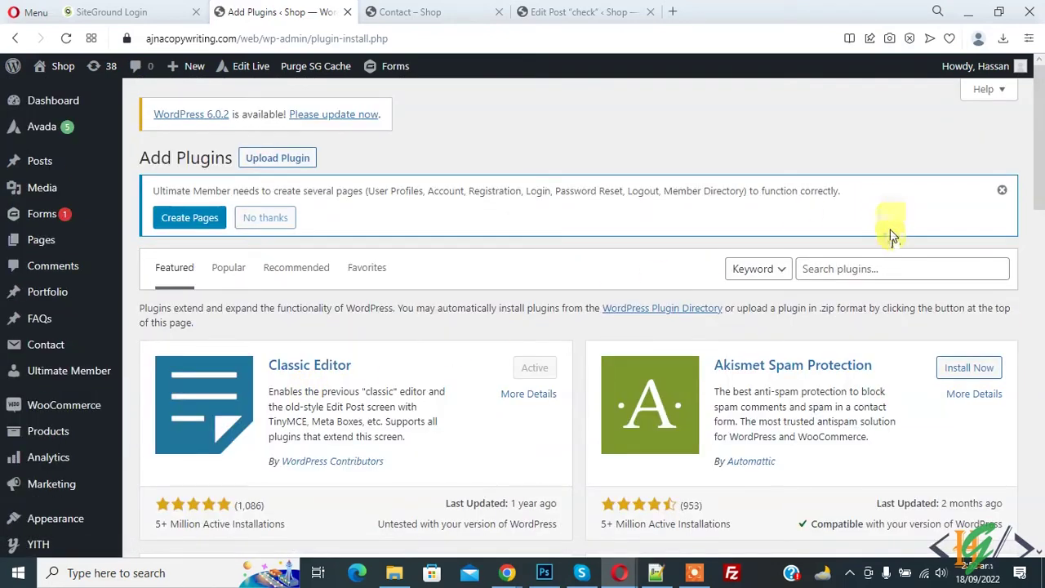
left_click(882, 268)
type("wpcod")
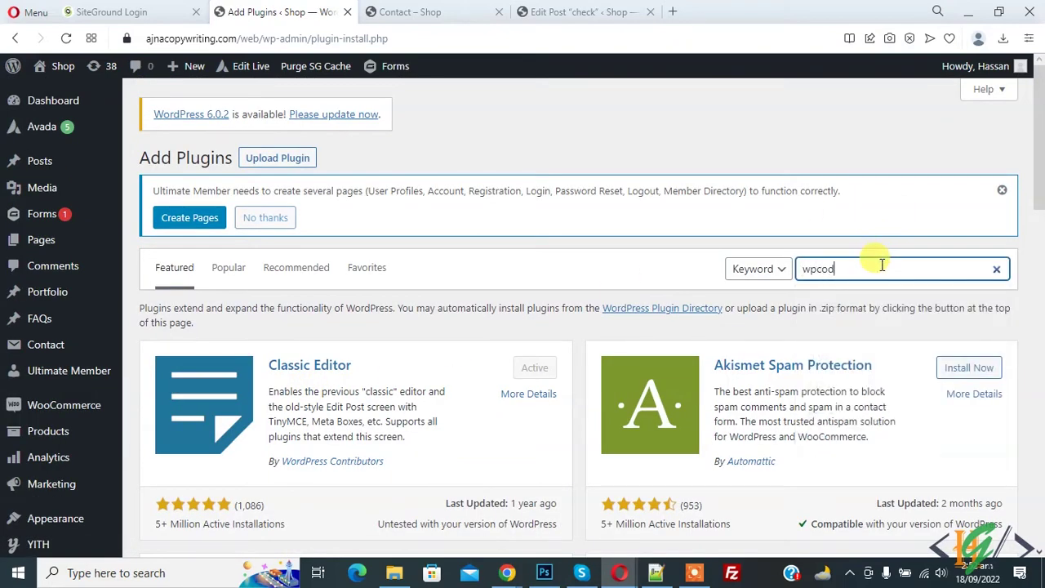
type("e")
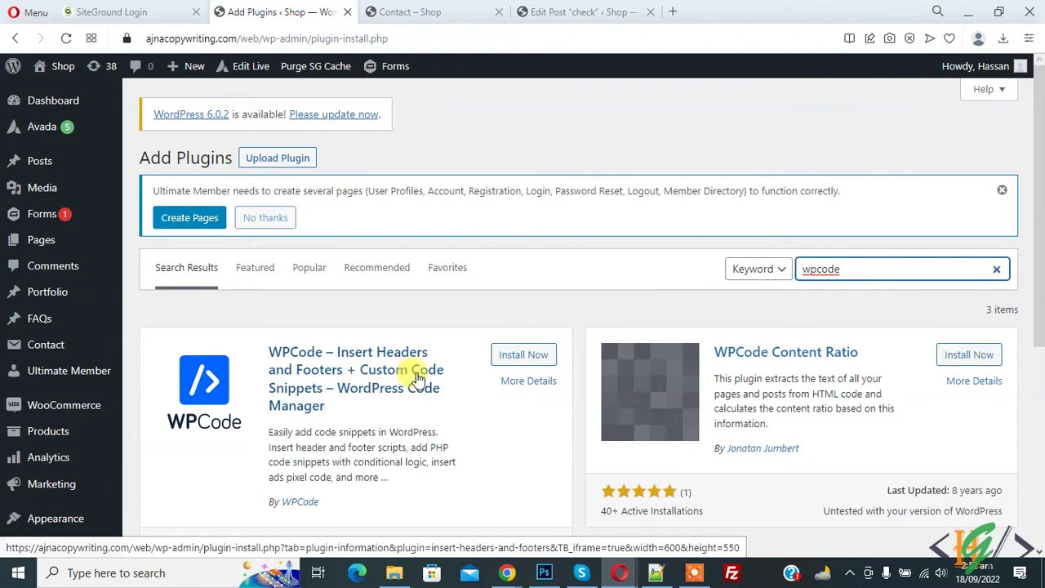
left_click(513, 358)
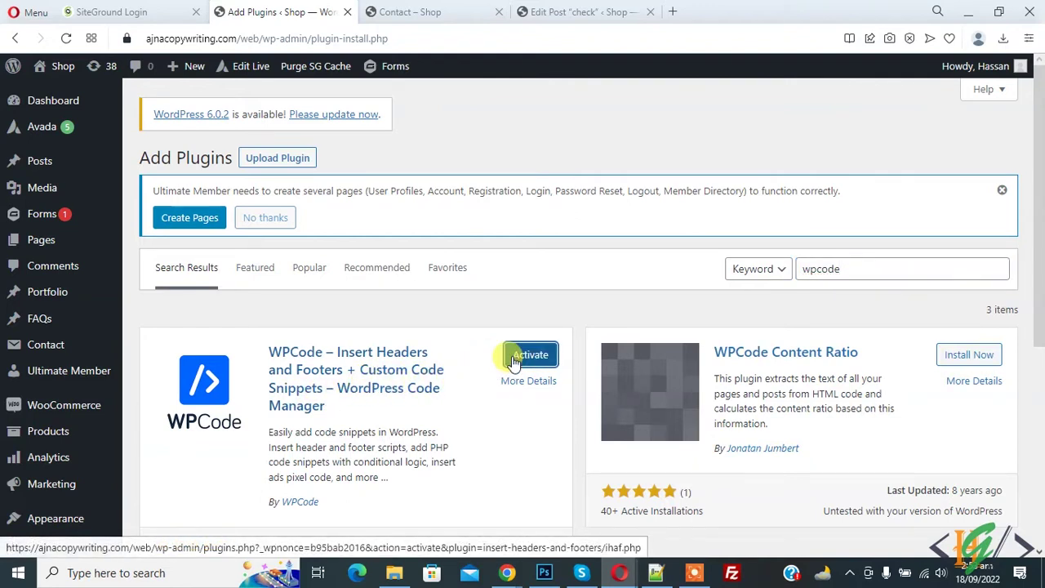
left_click(513, 361)
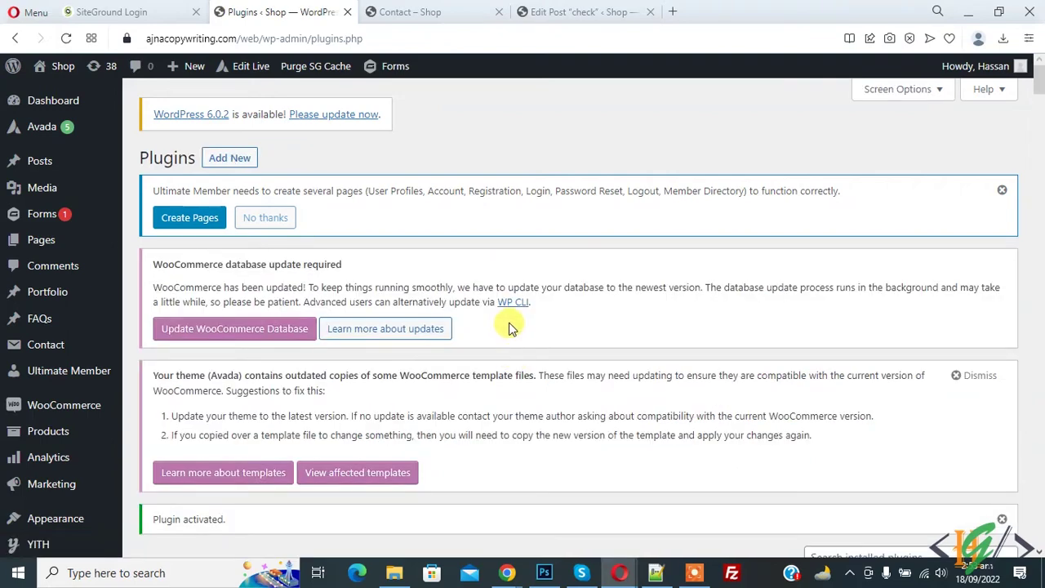
Step: Start a blank 'Add Your Custom Code (New Snippet)' from Code Snippets > Add New
scroll(511, 343, "down", 4)
scroll(511, 325, "down", 1)
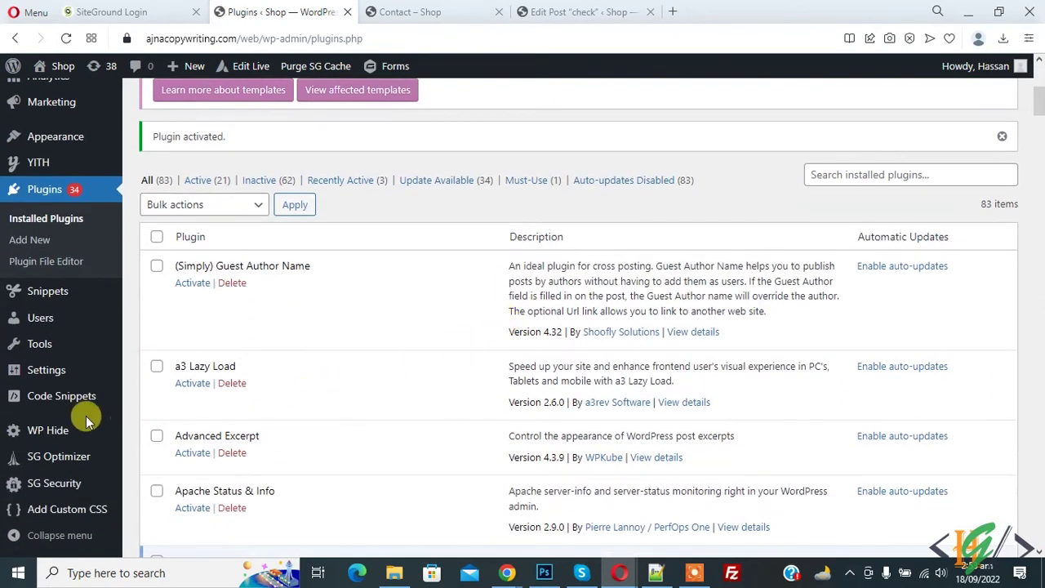
left_click(61, 398)
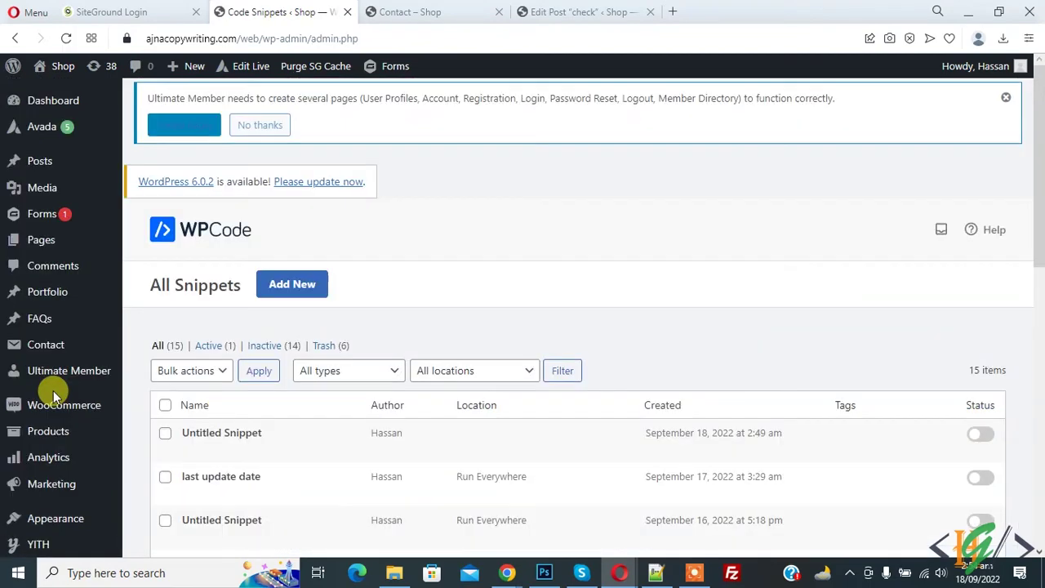
left_click(286, 285)
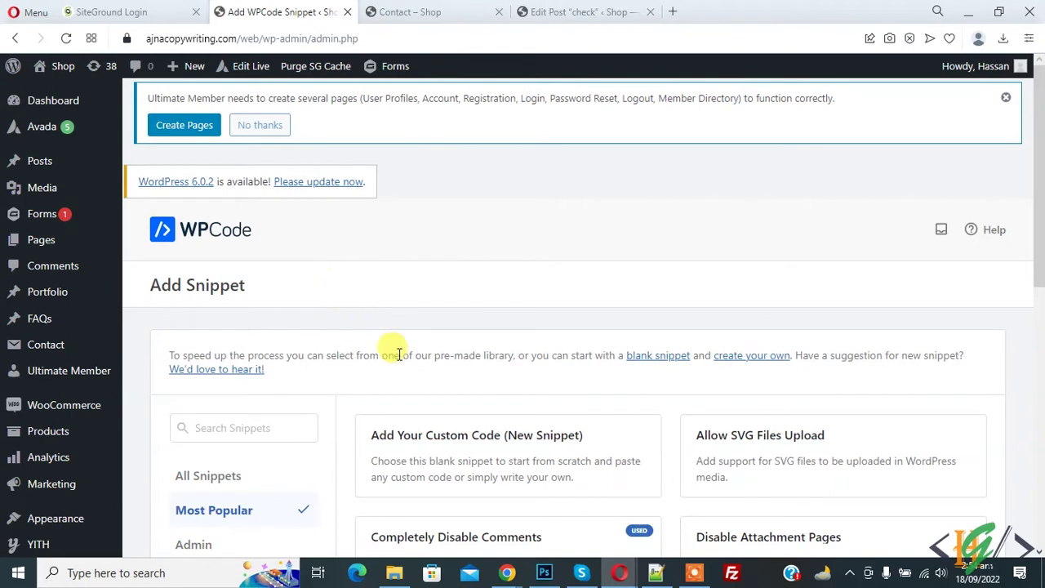
mouse_move(408, 461)
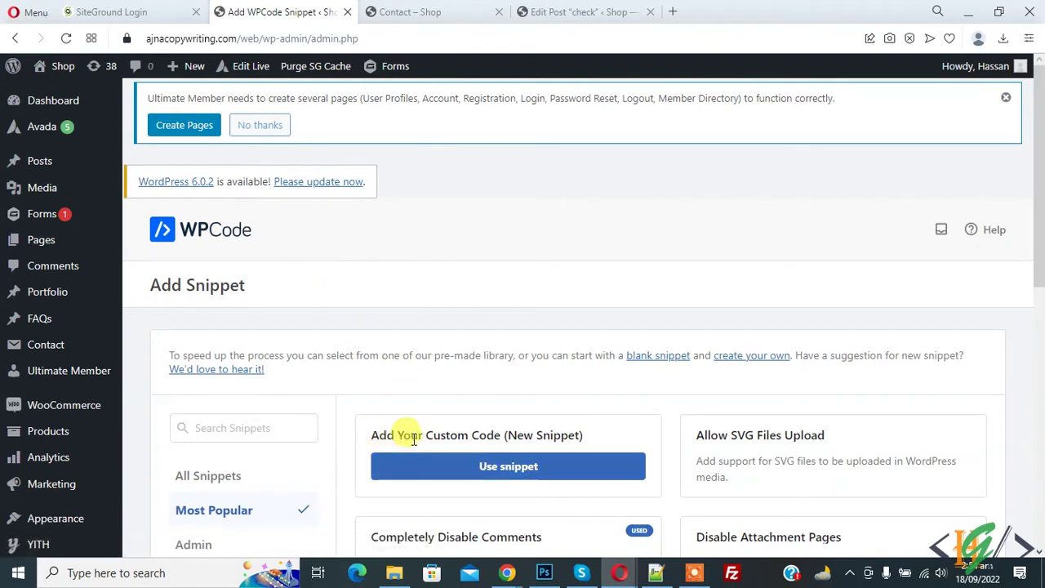
left_click(485, 475)
left_click_drag(145, 284, 310, 281)
left_click(303, 282)
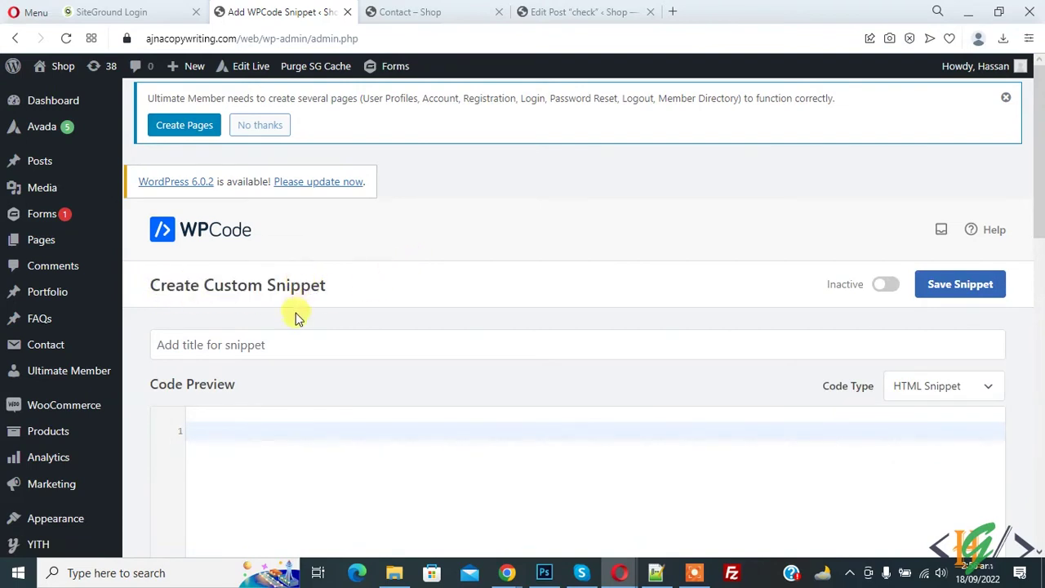
Step: Title the snippet 'form js' and keep HTML Snippet as its code type
left_click(256, 345)
type("form js")
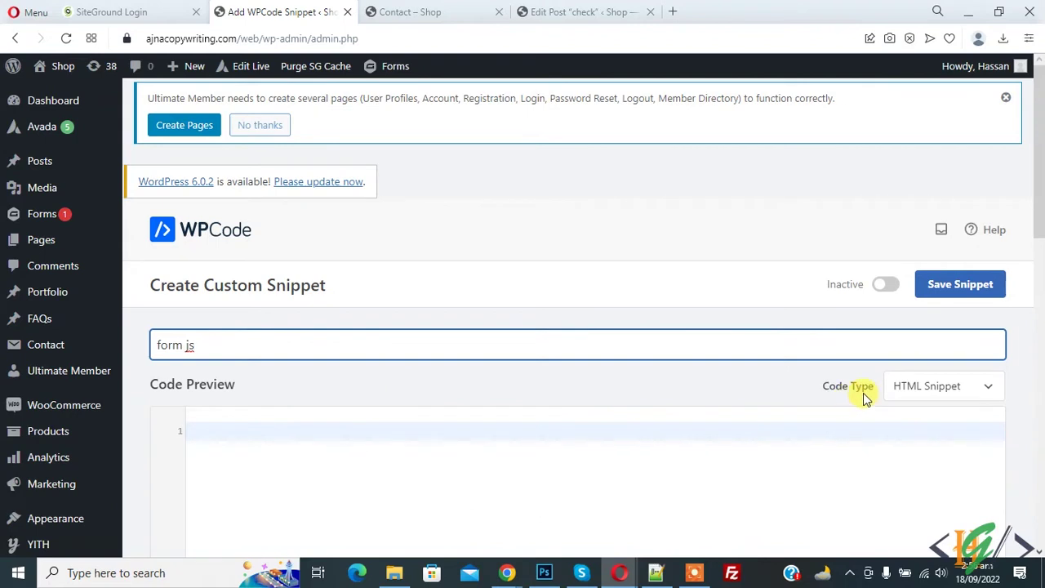
left_click(934, 393)
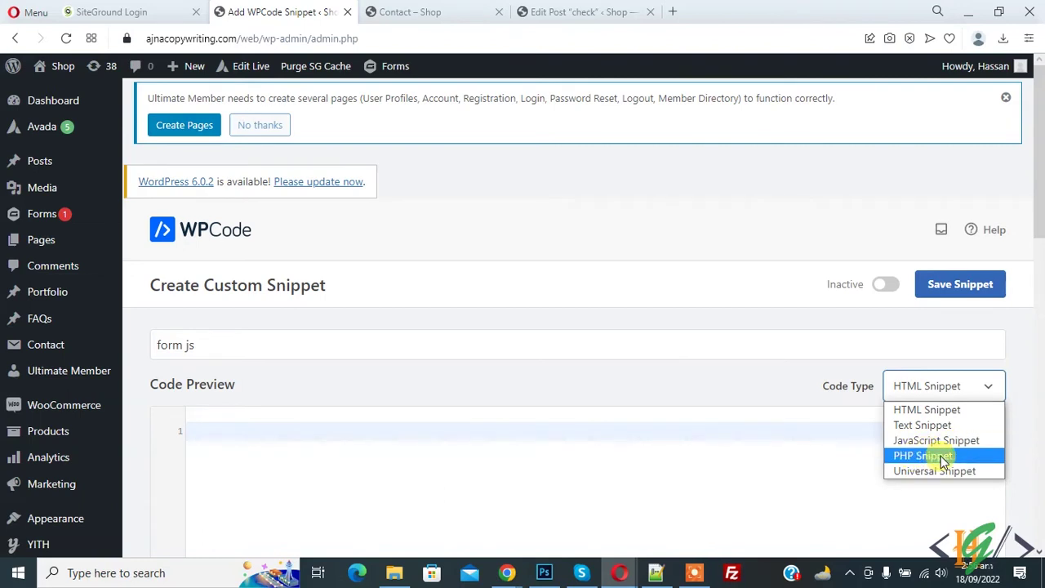
left_click(782, 434)
left_click(931, 395)
left_click(936, 411)
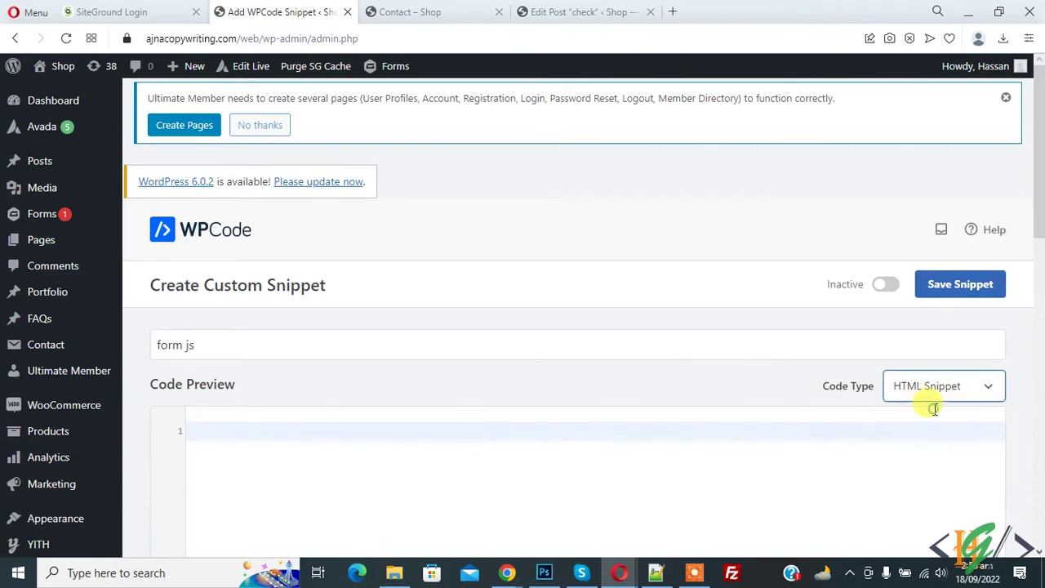
Step: Enter the code <h1>Hello</h1> in the snippet code editor
scroll(490, 327, "down", 1)
left_click(454, 390)
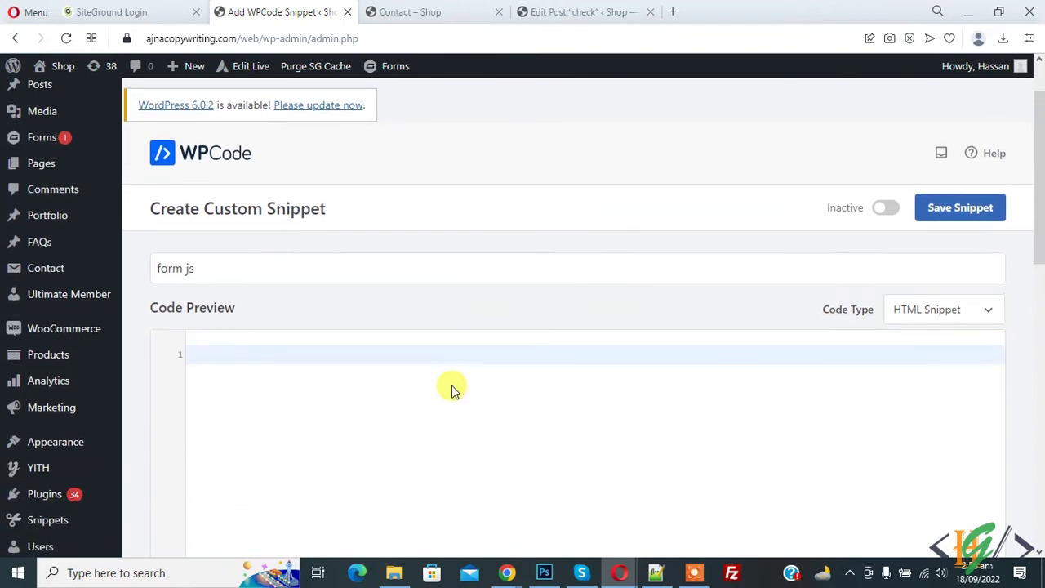
type("<h1>")
key("Return")
type("Hello")
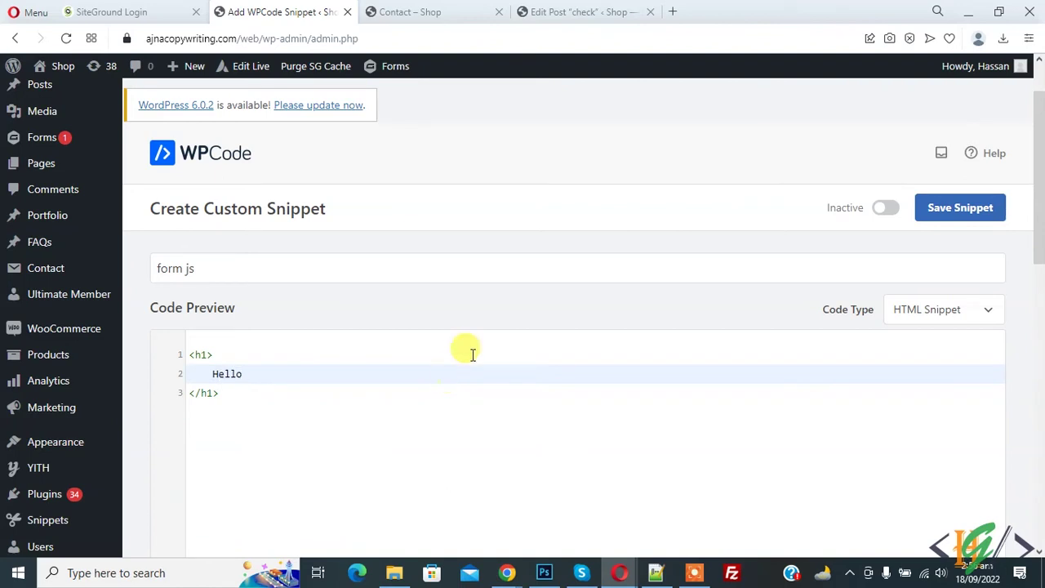
scroll(637, 257, "down", 5)
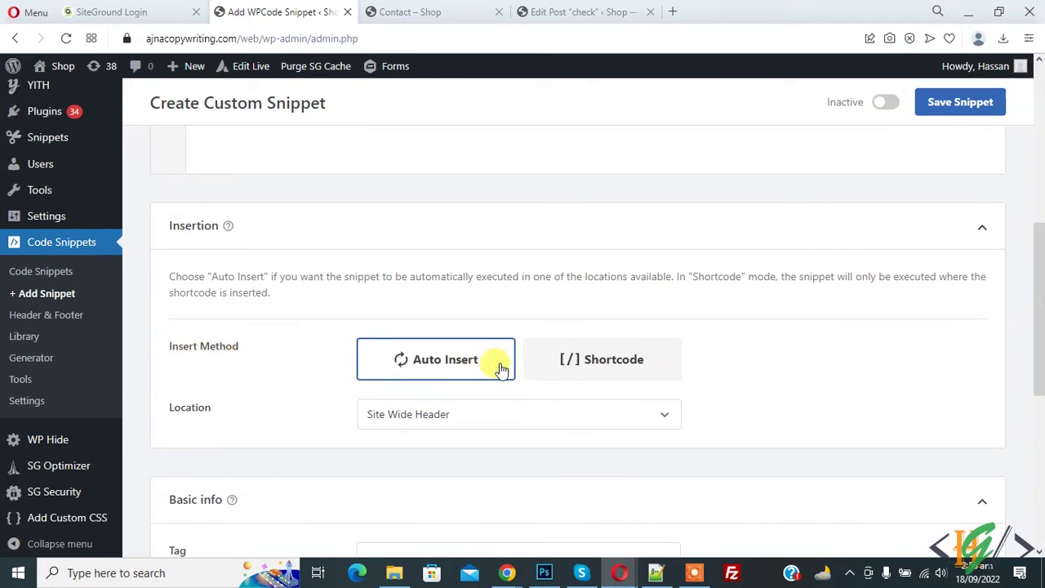
Step: Set insertion to Shortcode, save the snippet, and copy its shortcode [wpcode id="354"]
left_click(595, 369)
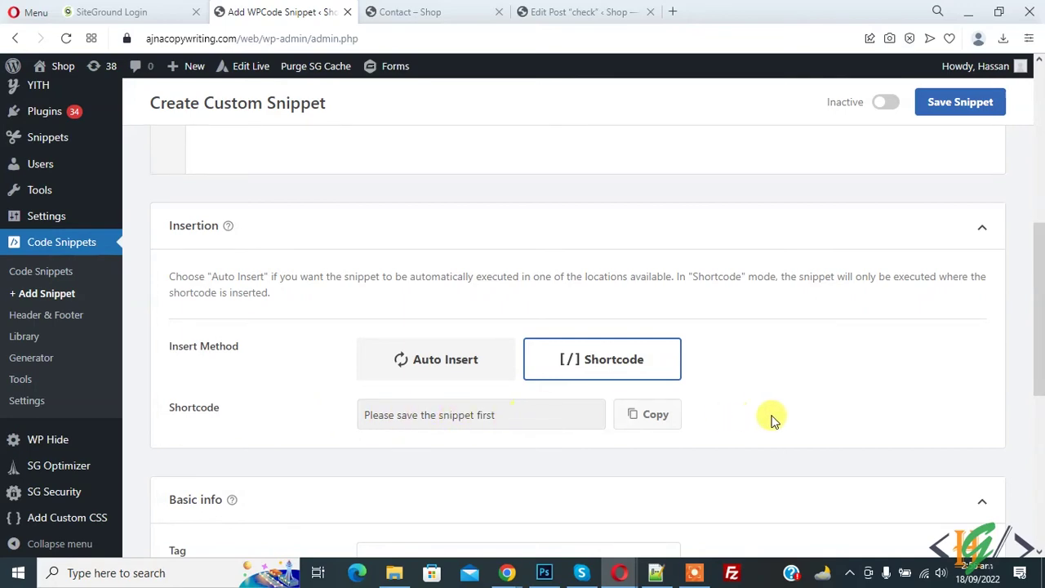
scroll(789, 419, "up", 10)
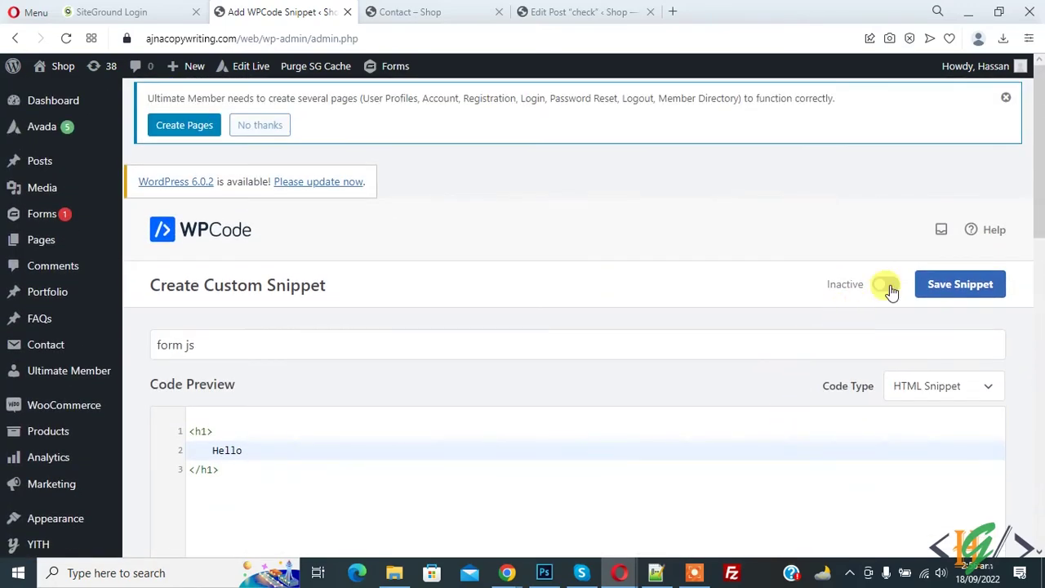
left_click(950, 286)
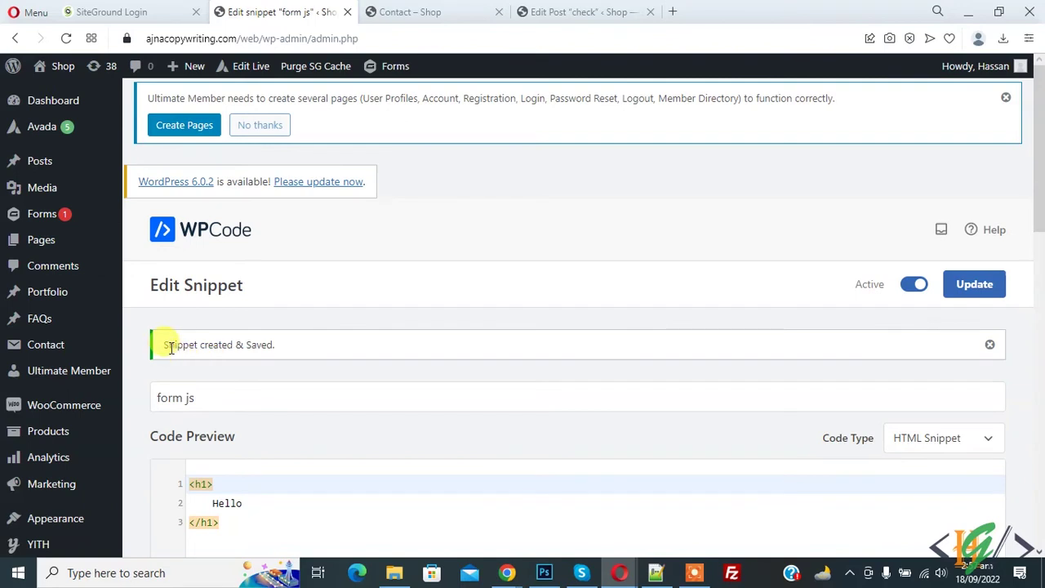
left_click_drag(174, 345, 268, 344)
scroll(419, 315, "down", 8)
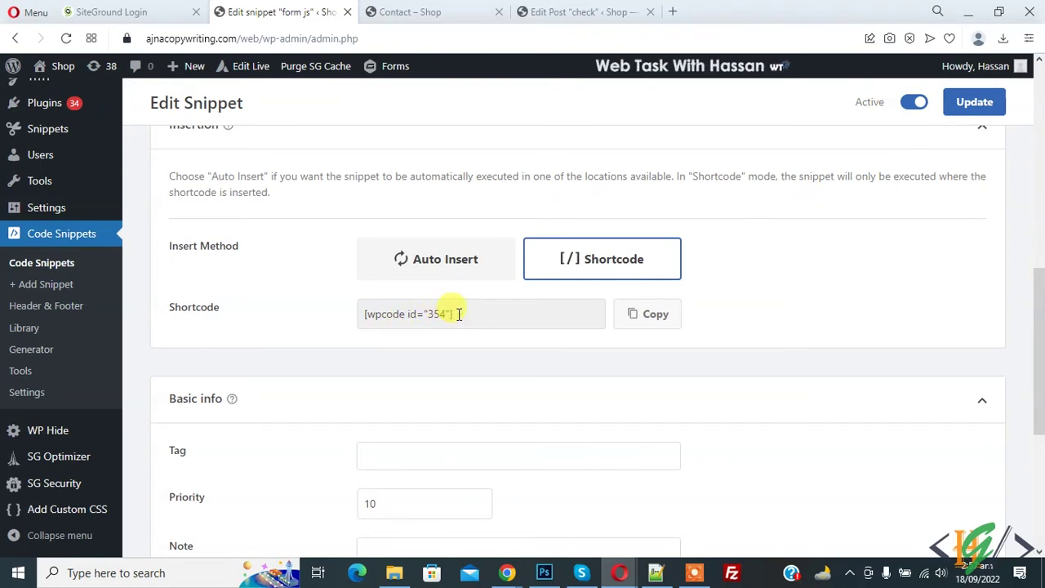
left_click(647, 325)
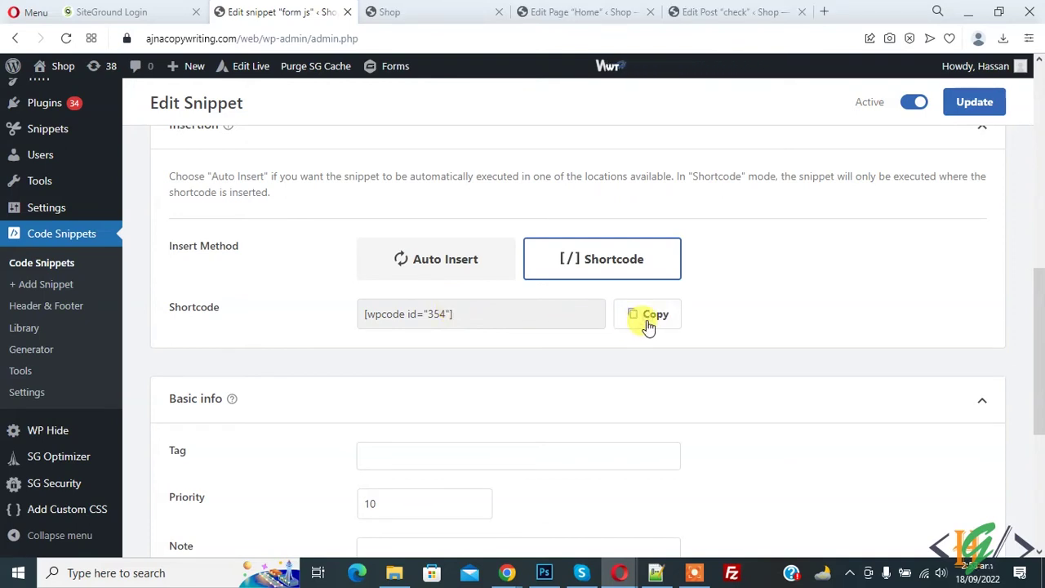
Step: Paste the [wpcode id="354"] shortcode into the Home page content and update it
left_click(560, 11)
scroll(367, 438, "down", 1)
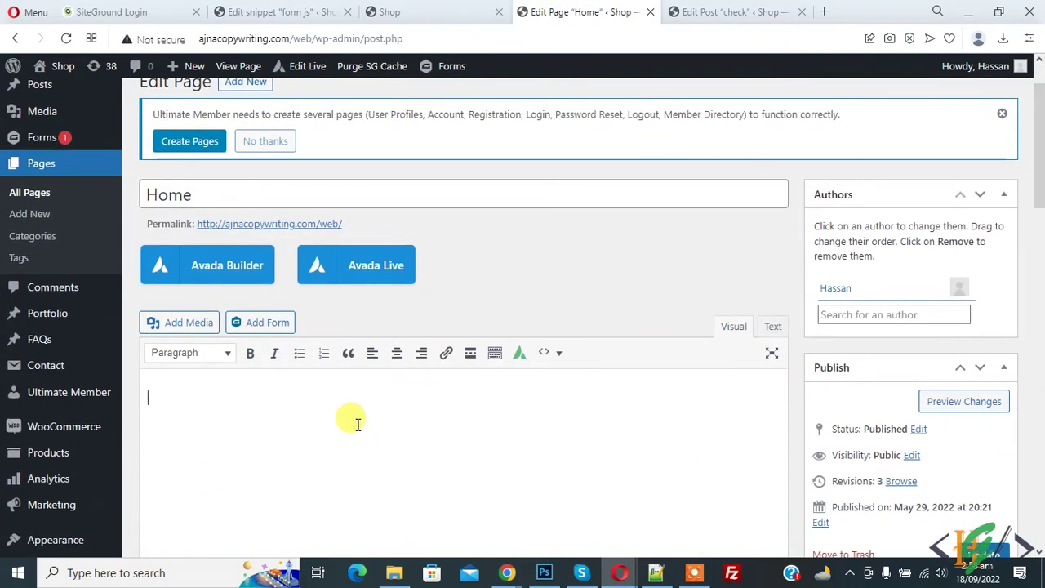
key("ctrl+v")
scroll(984, 539, "down", 1)
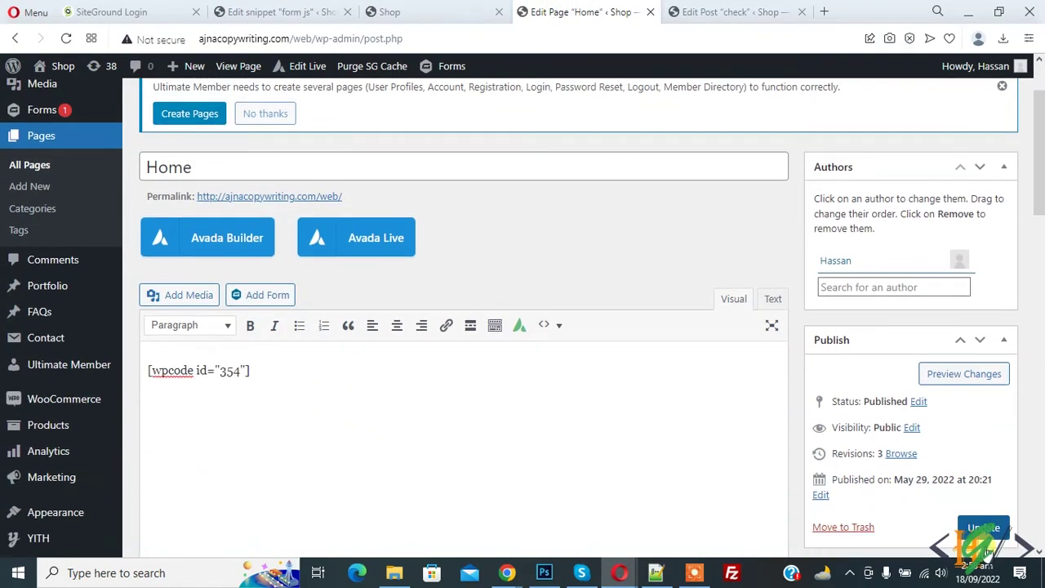
left_click(976, 479)
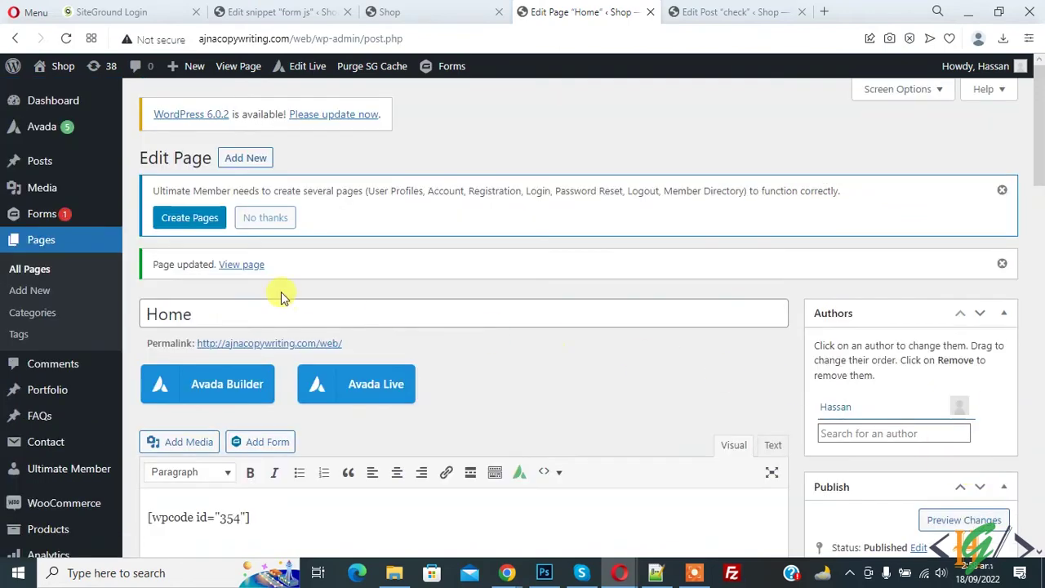
left_click(408, 11)
Step: Reload the homepage to confirm the Hello heading now appears
left_click(65, 38)
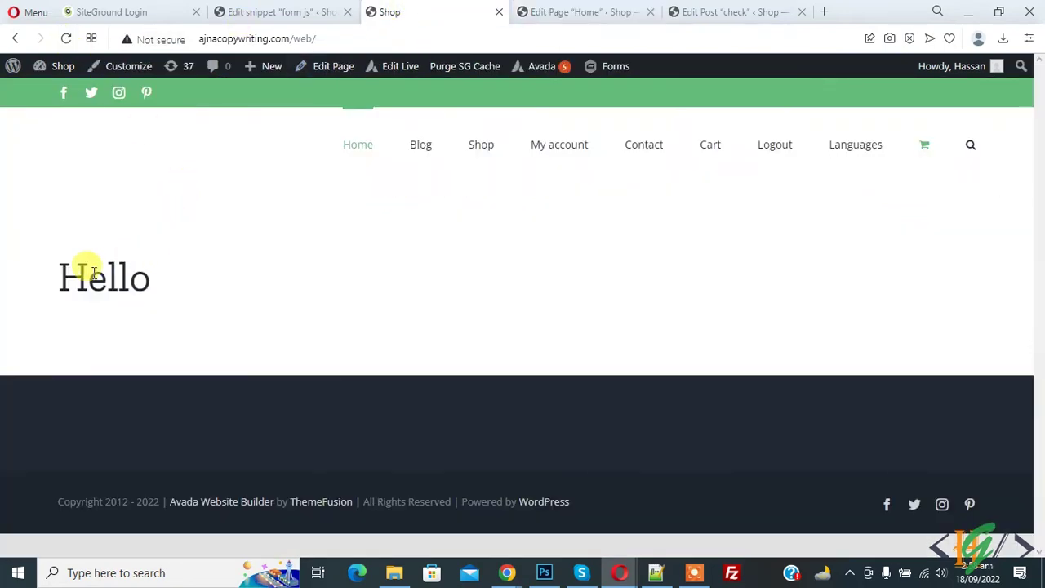
left_click_drag(58, 269, 134, 280)
left_click(144, 280)
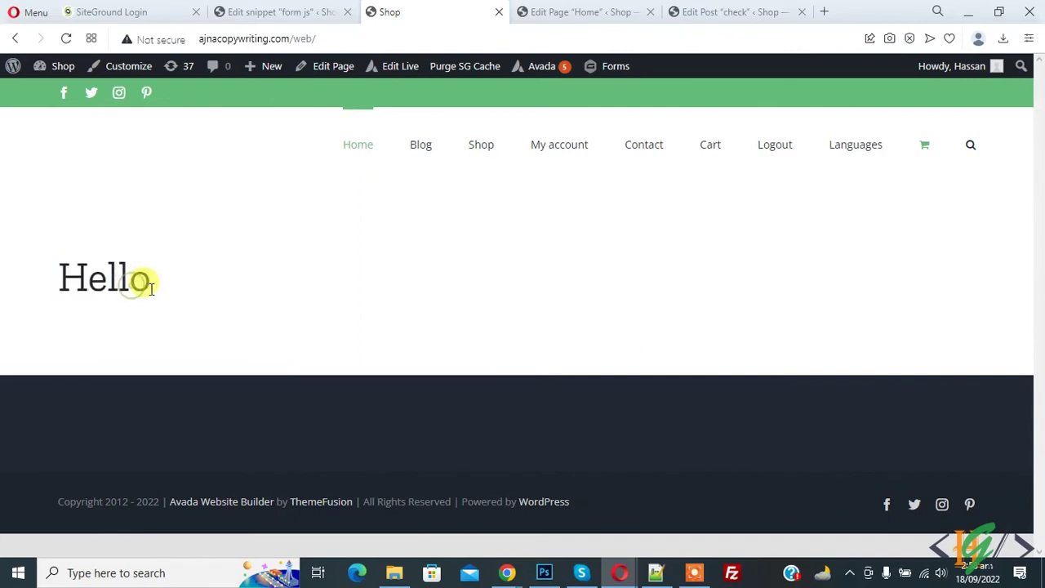
Step: Return to the snippet editor and review its Code Preview and Insertion sections
left_click(267, 8)
scroll(483, 413, "up", 3)
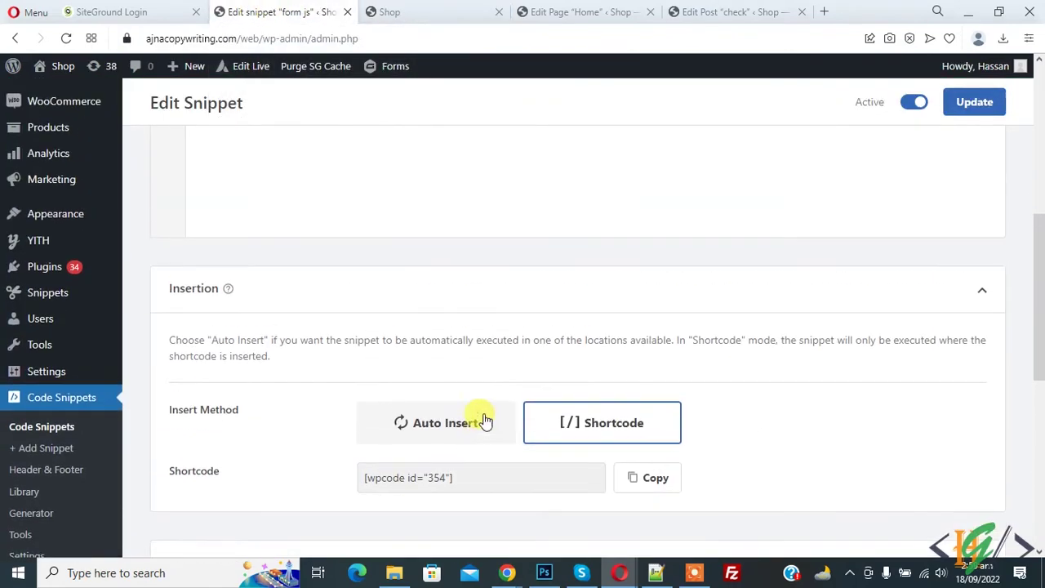
scroll(482, 420, "up", 2)
scroll(441, 409, "down", 3)
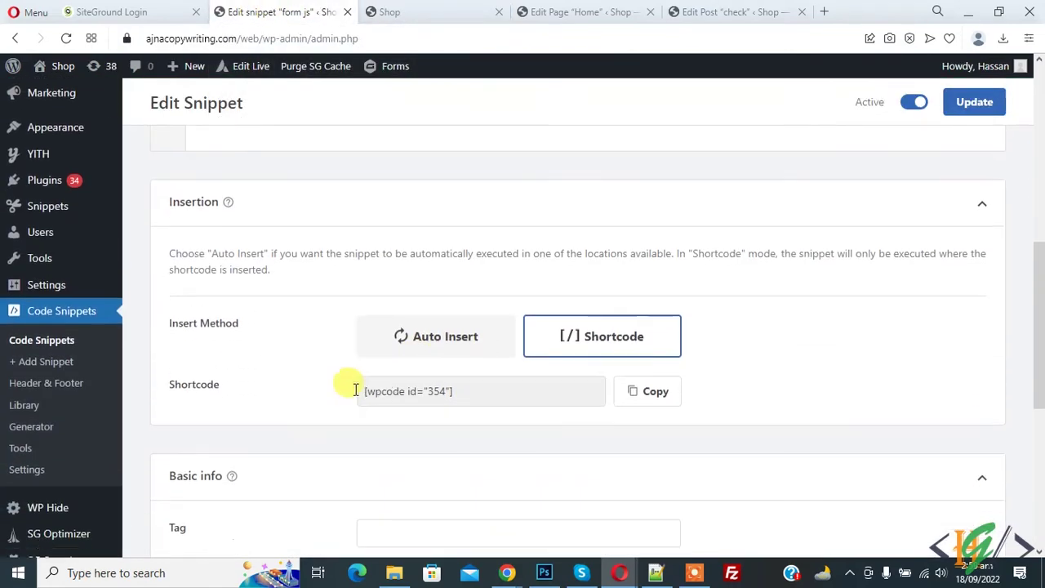
left_click(47, 361)
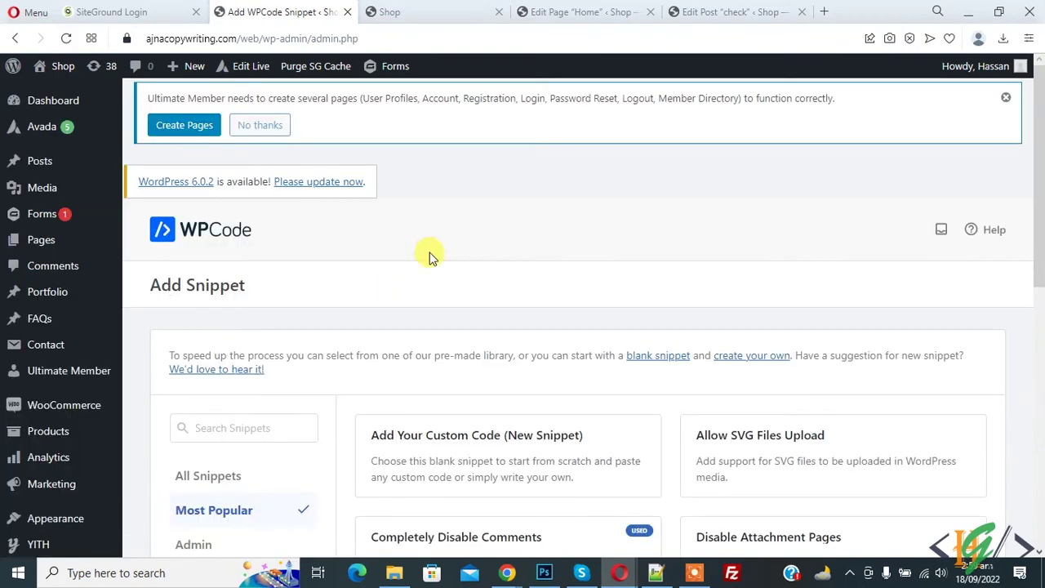
Step: Create a blank custom snippet titled 'form js' with code type JavaScript Snippet
scroll(445, 310, "down", 1)
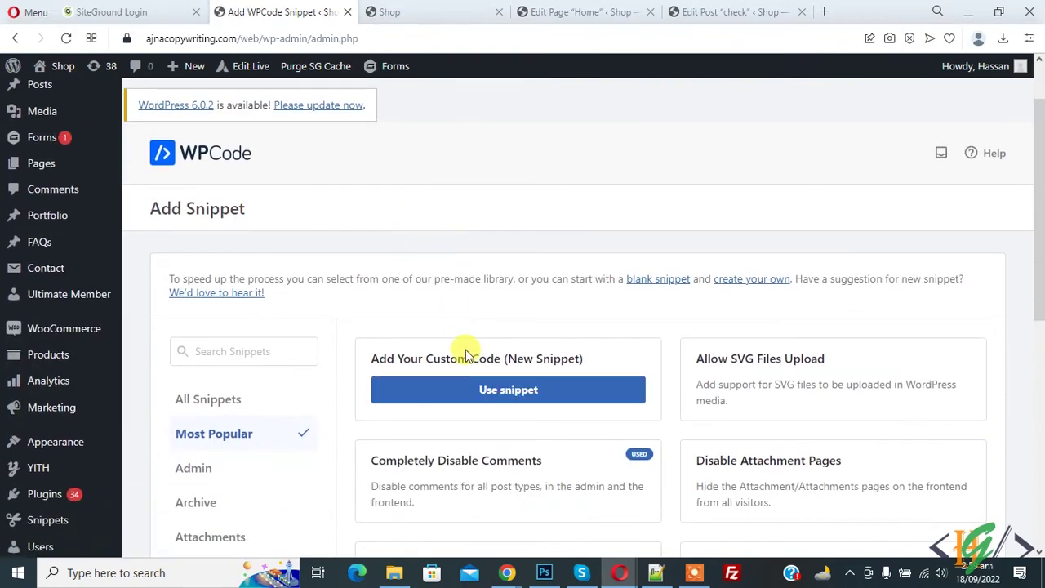
left_click(499, 396)
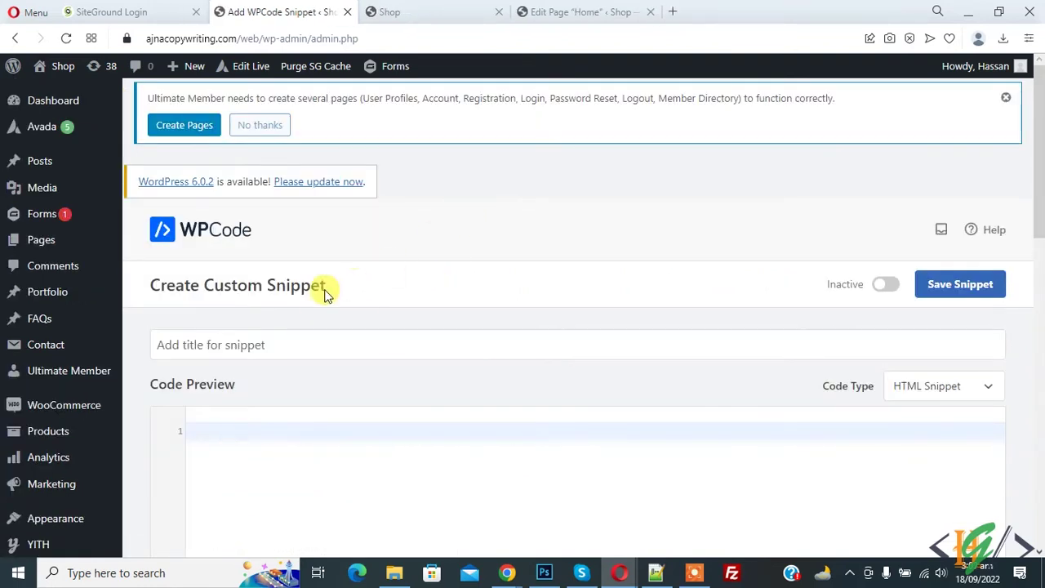
left_click_drag(146, 283, 334, 287)
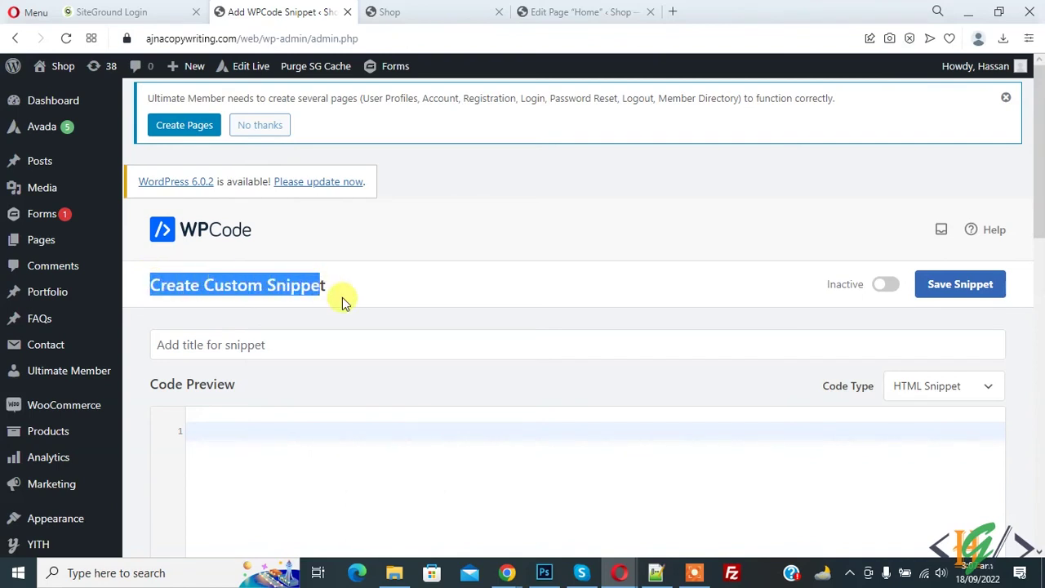
left_click(343, 295)
left_click(298, 351)
type("form js")
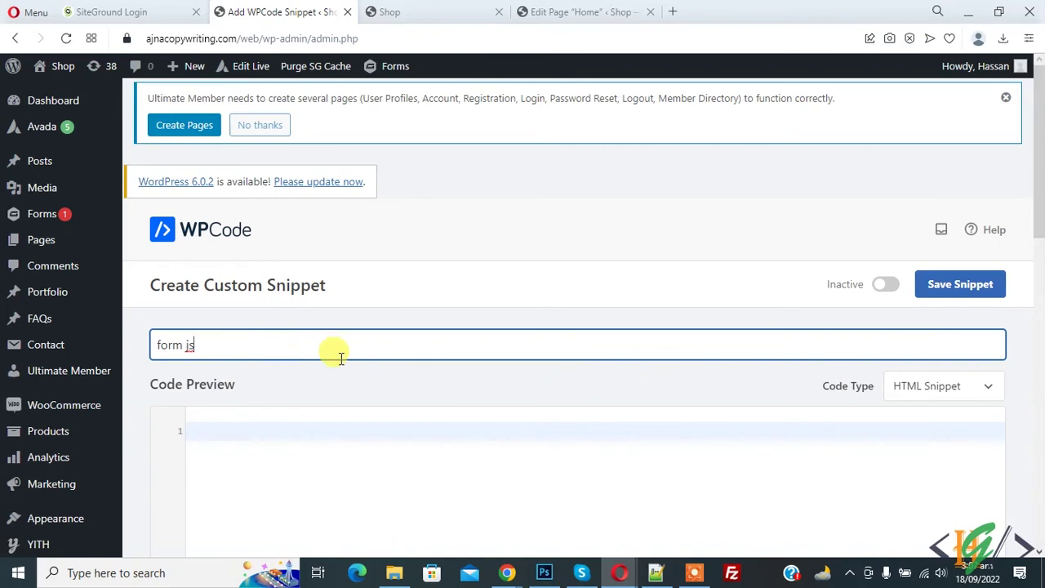
left_click(931, 385)
left_click(935, 440)
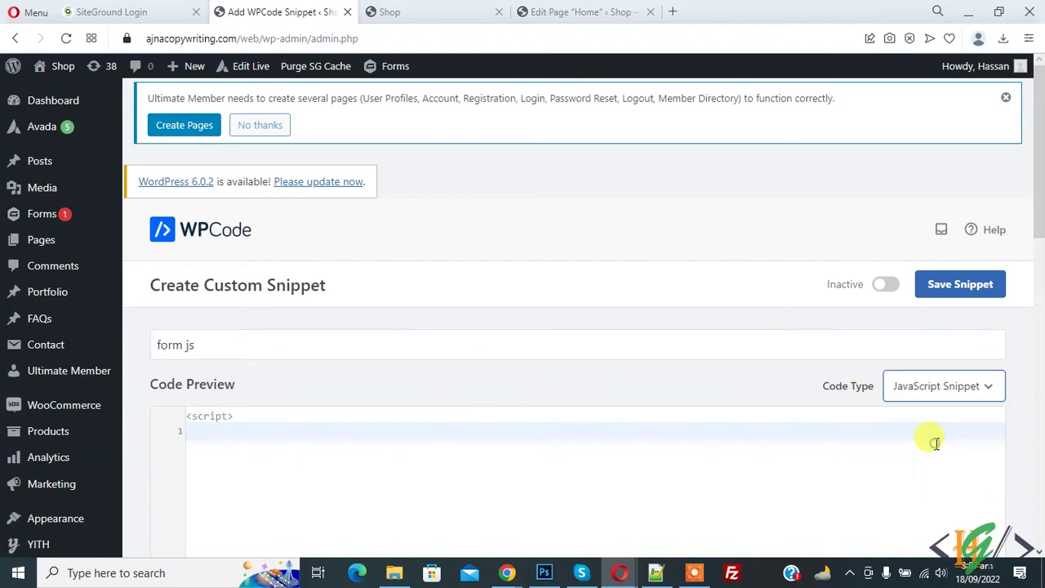
Step: Paste the JavaScript form code, set insertion to Shortcode, and save the snippet
scroll(404, 382, "down", 1)
left_click(398, 386)
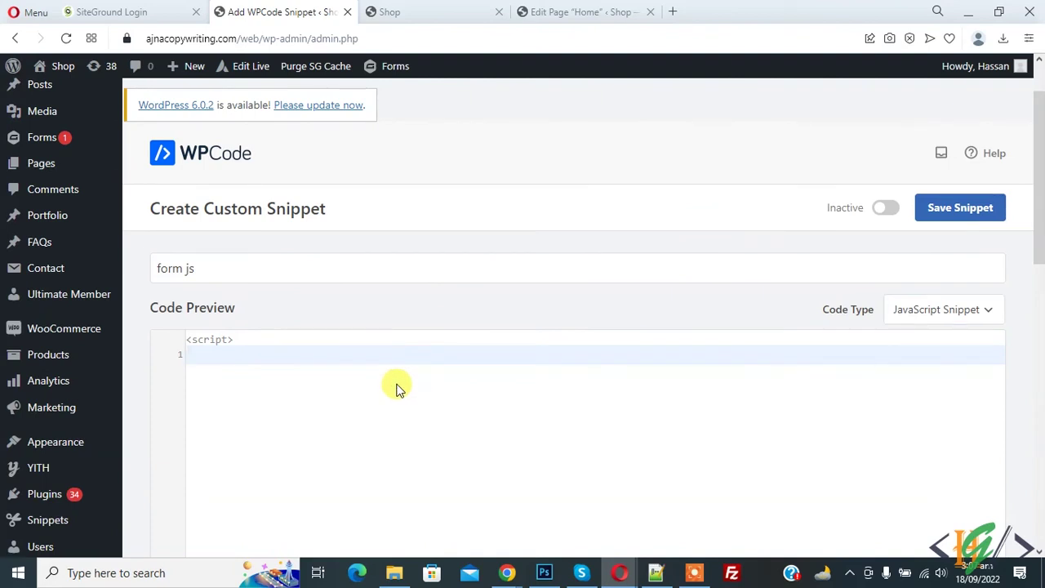
key("ctrl+v")
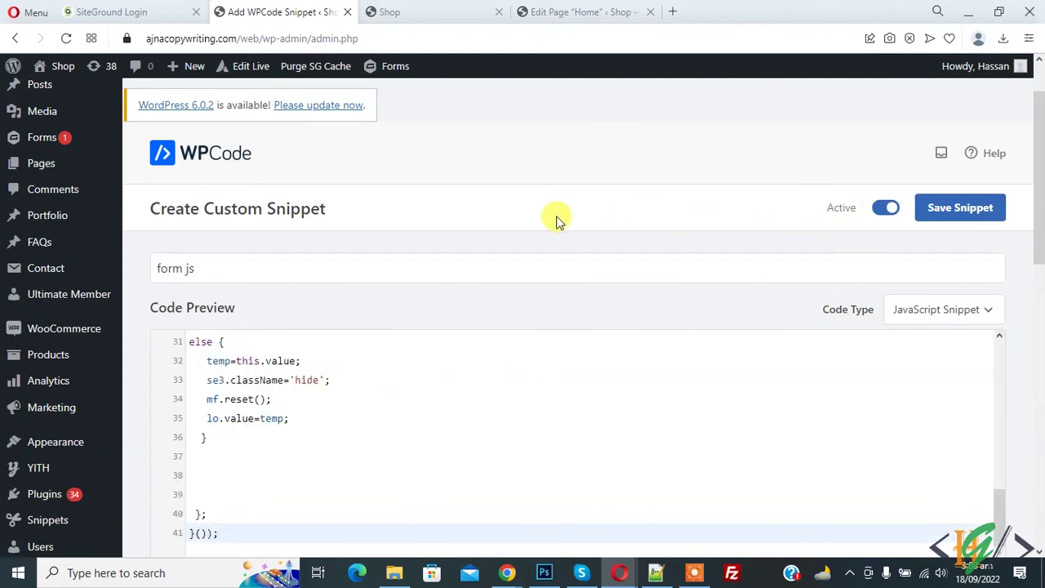
scroll(556, 217, "down", 5)
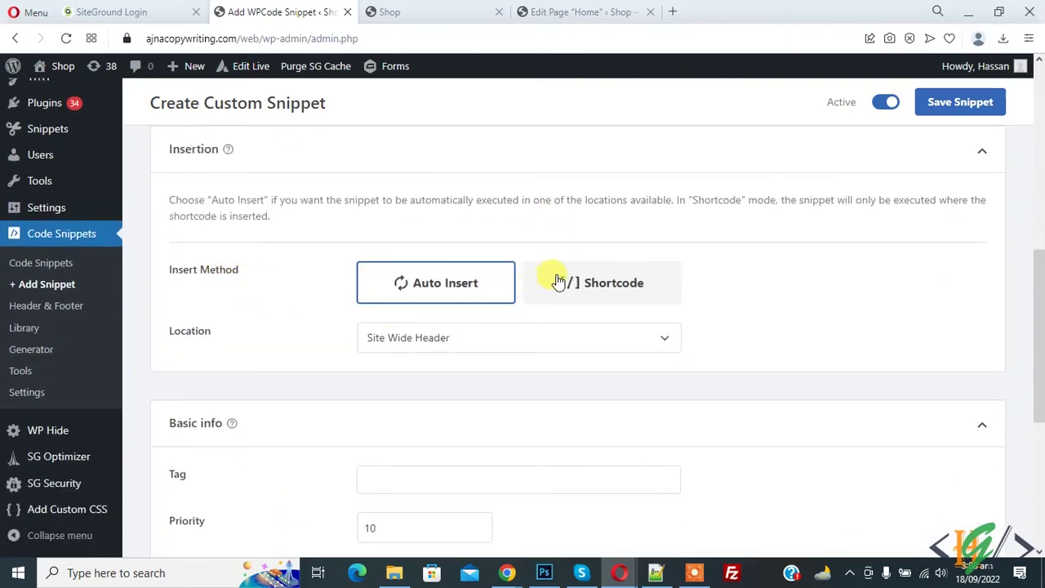
left_click(592, 292)
scroll(817, 310, "up", 5)
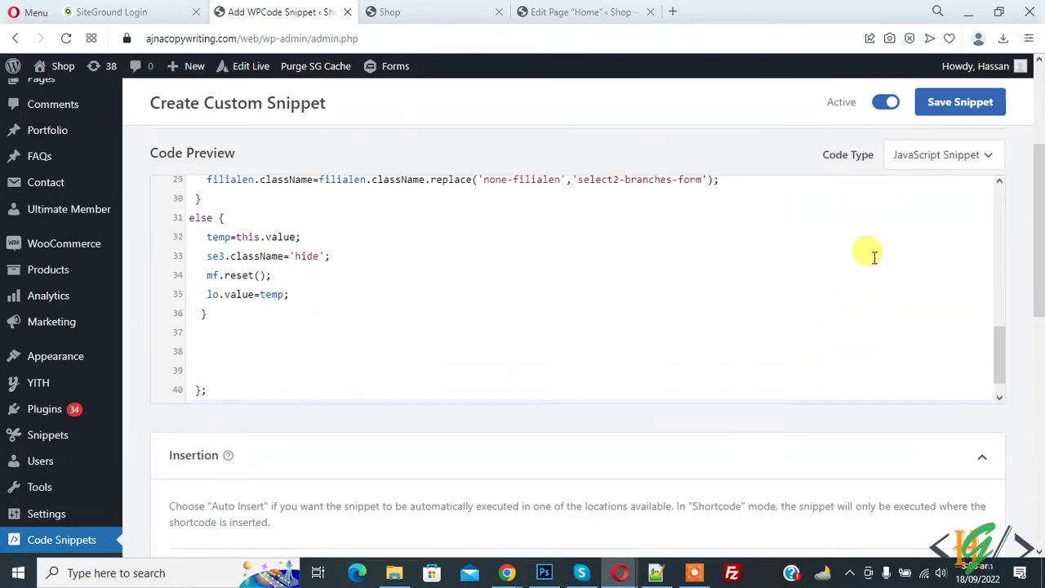
left_click(947, 110)
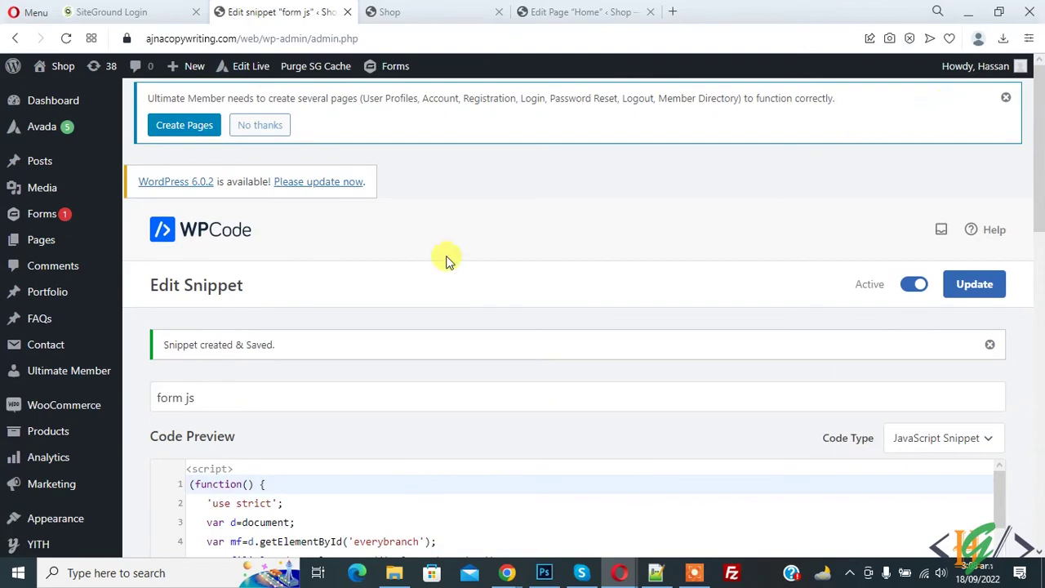
Step: Check the saved snippet's generated shortcode [wpcode id="360"] in the Insertion section
left_click_drag(164, 343, 303, 345)
left_click(437, 293)
scroll(436, 293, "down", 10)
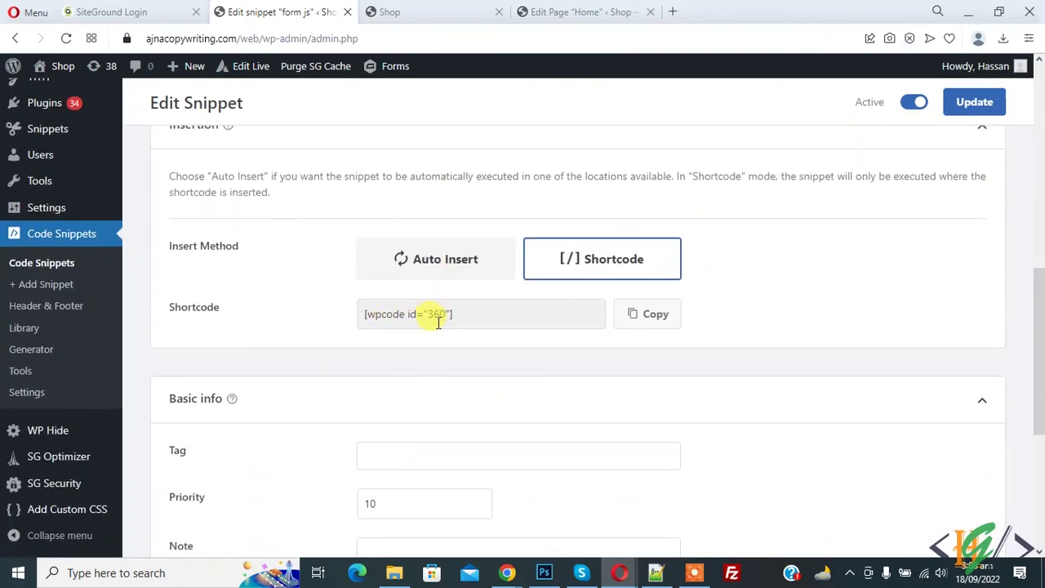
scroll(367, 309, "up", 3)
scroll(417, 425, "down", 2)
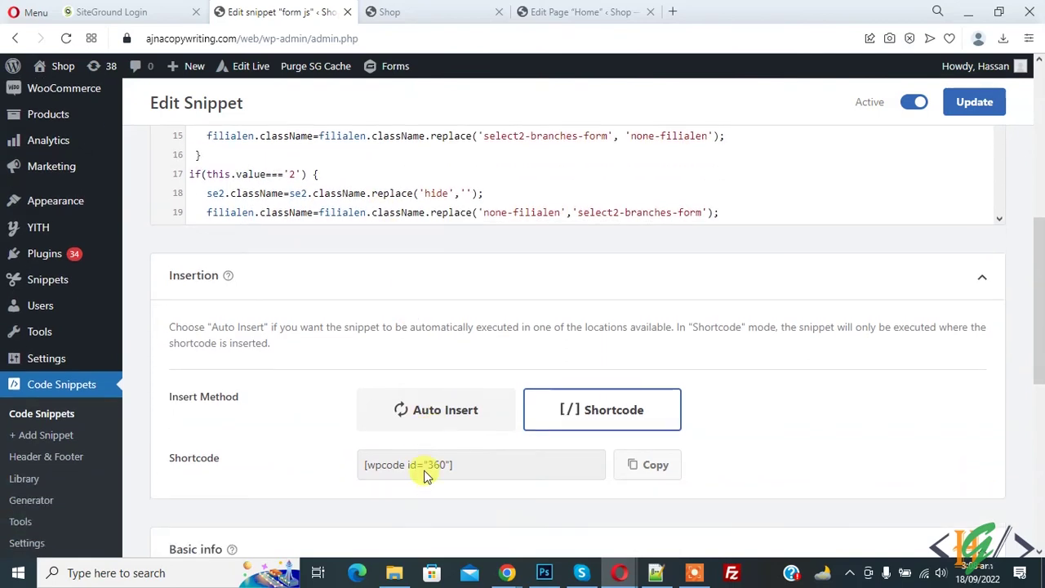
left_click(427, 391)
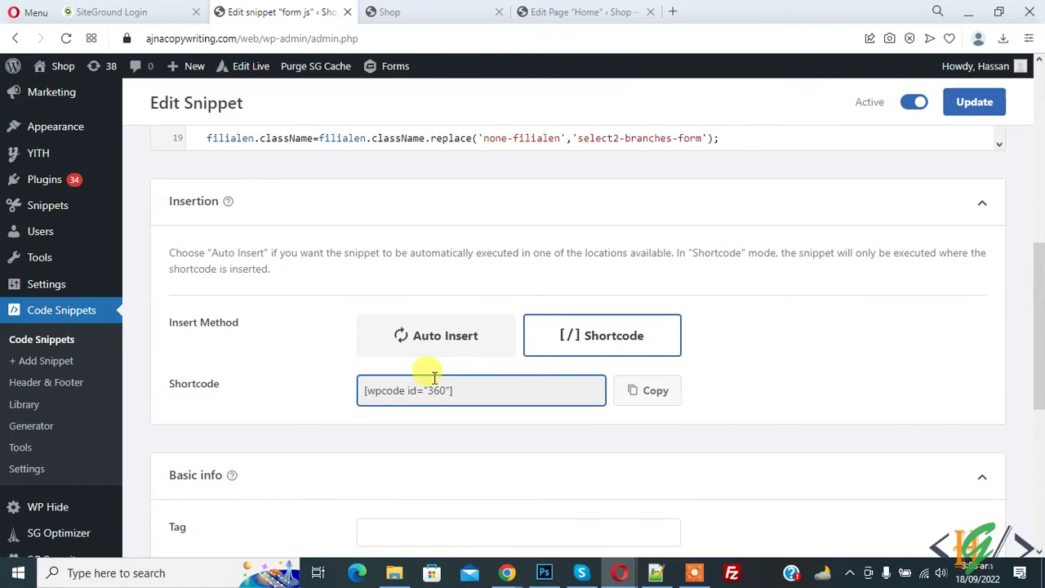
scroll(578, 419, "up", 1)
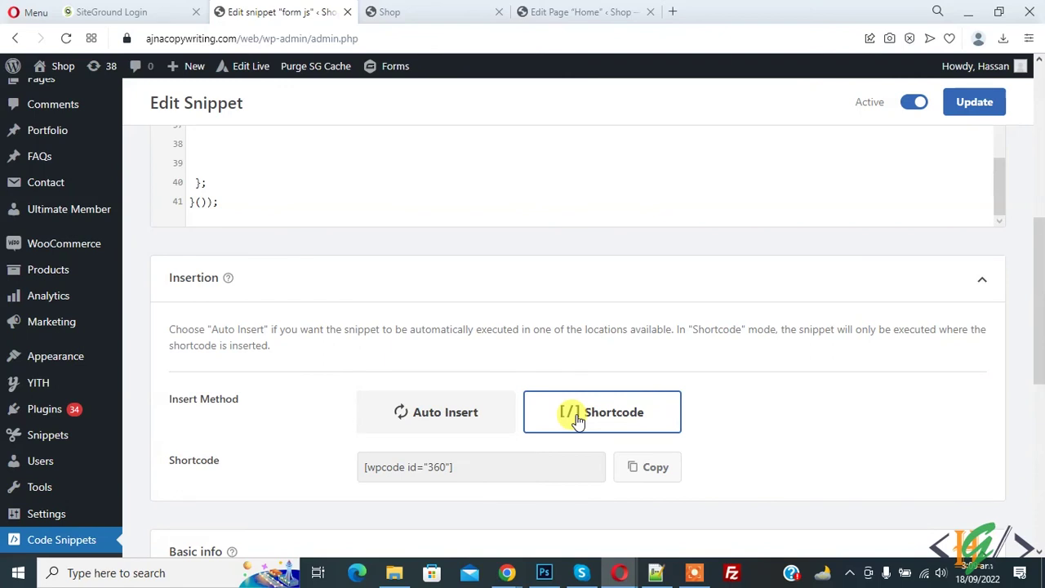
scroll(723, 419, "up", 3)
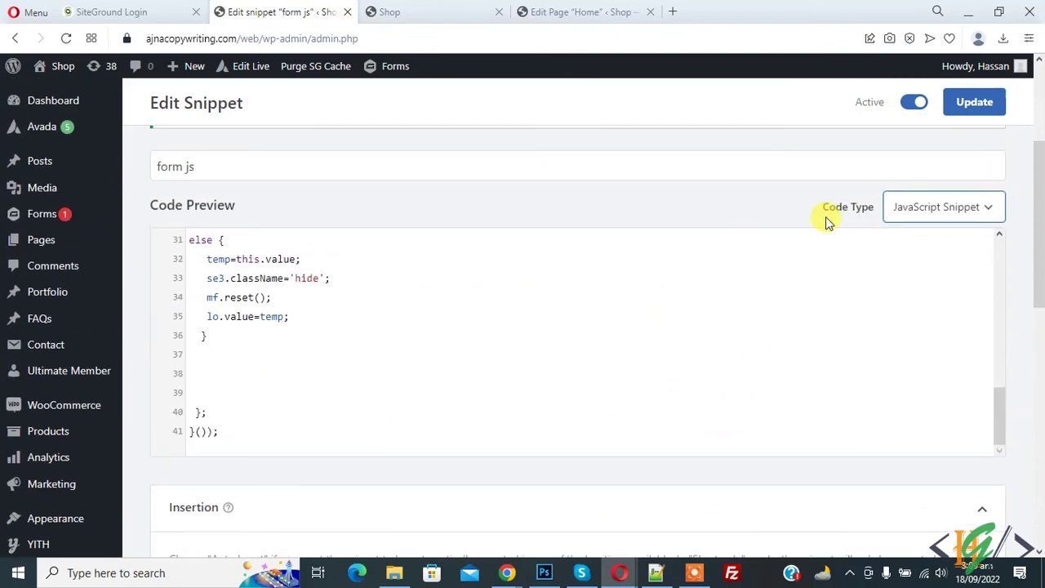
left_click(945, 208)
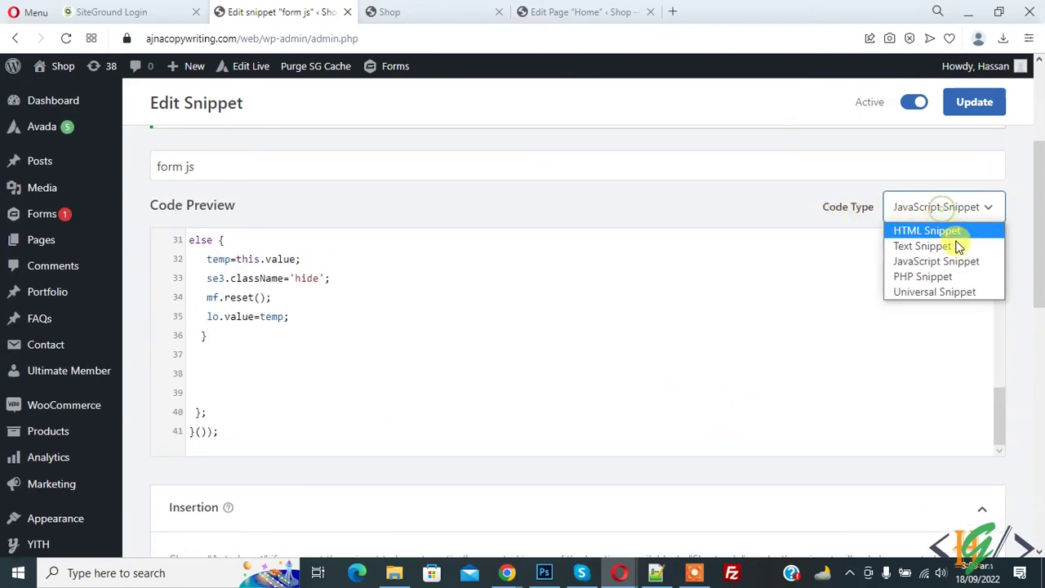
Step: Change the 'form js' snippet's code type to PHP Snippet and update it
left_click(925, 280)
scroll(320, 356, "up", 10)
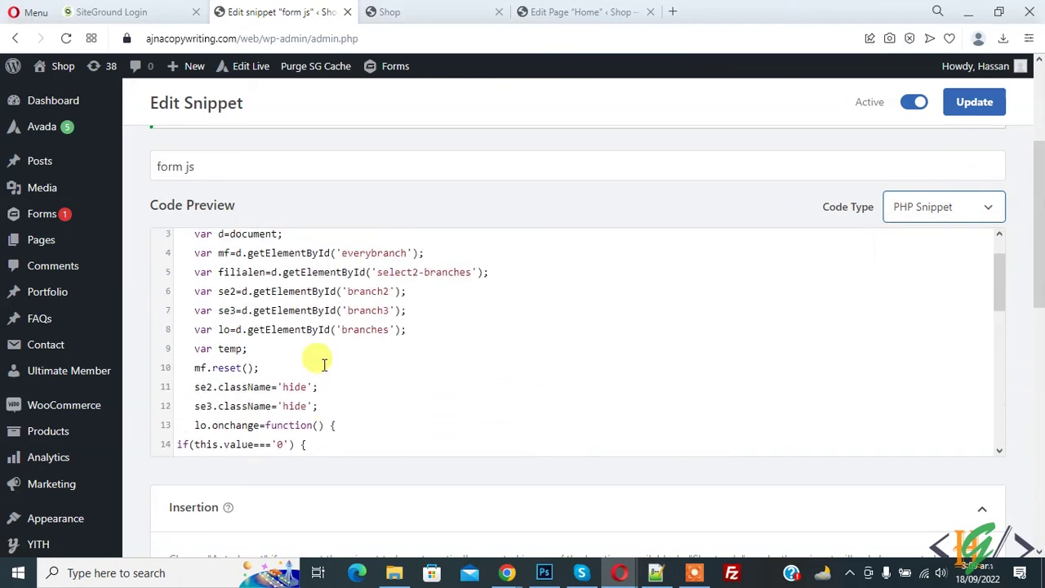
left_click(175, 238)
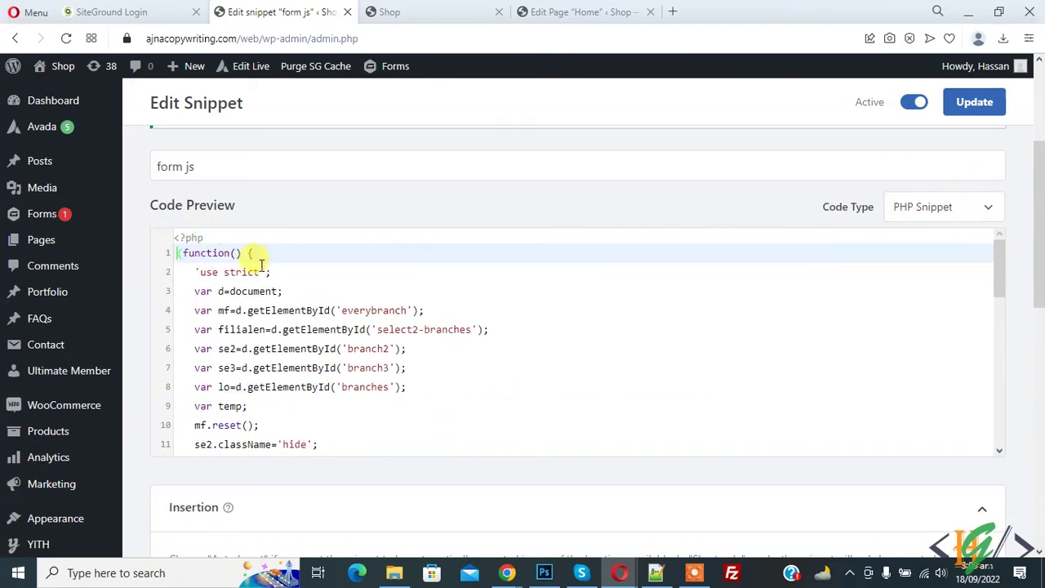
left_click(224, 272)
scroll(1038, 213, "down", 4)
scroll(1038, 212, "up", 4)
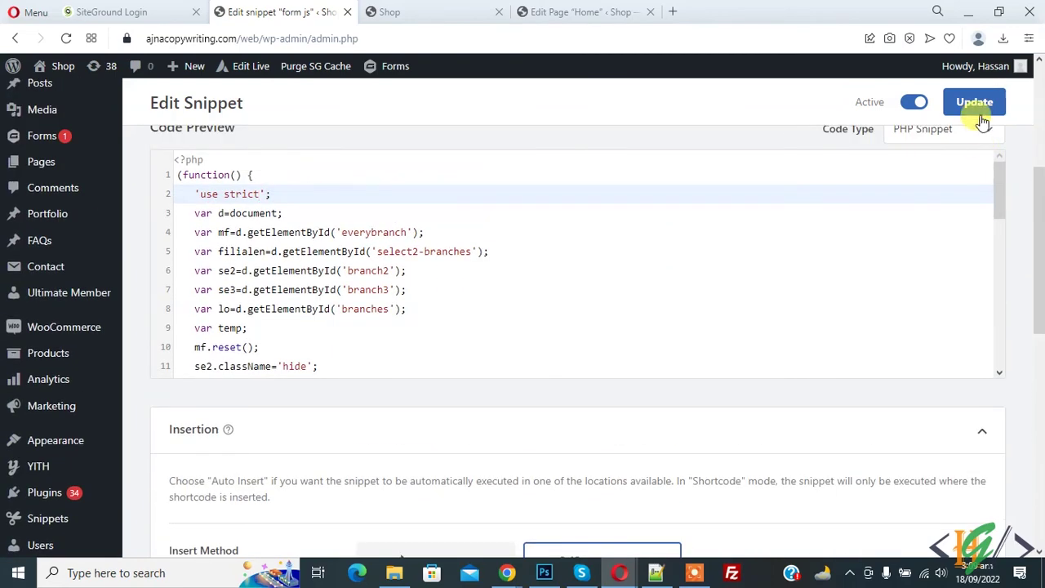
left_click(974, 101)
scroll(731, 408, "down", 4)
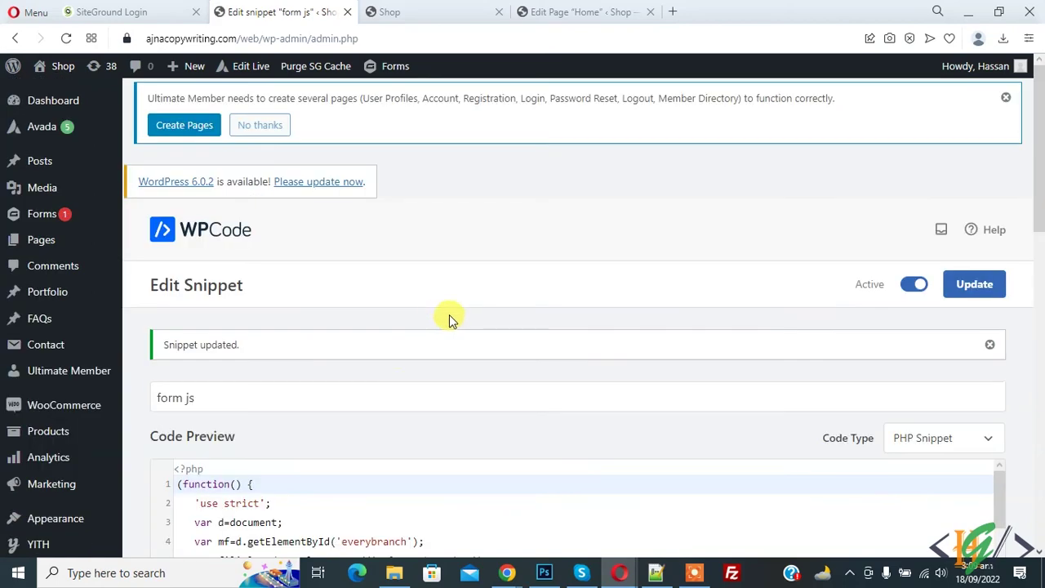
scroll(491, 261, "down", 3)
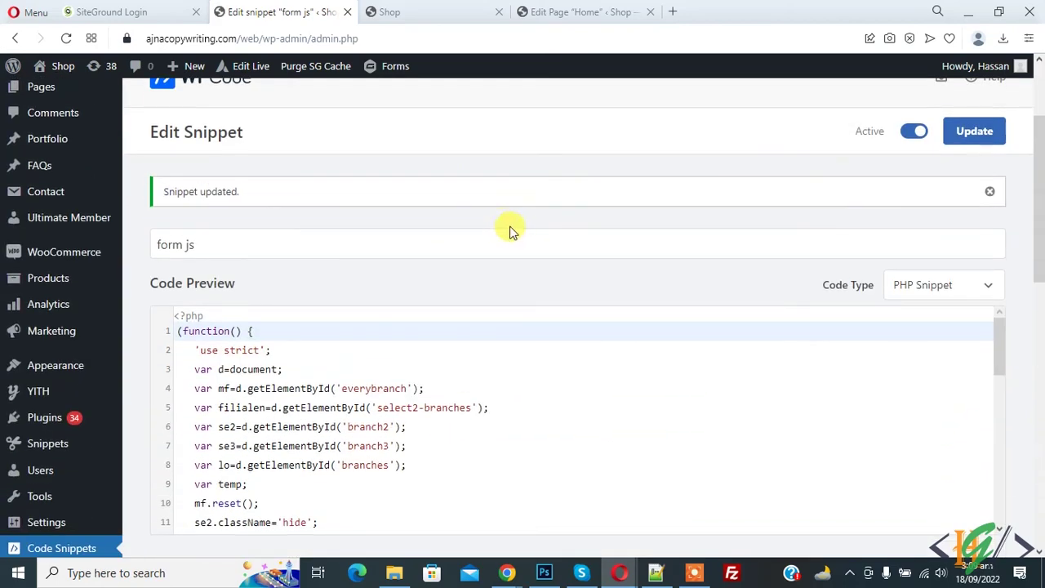